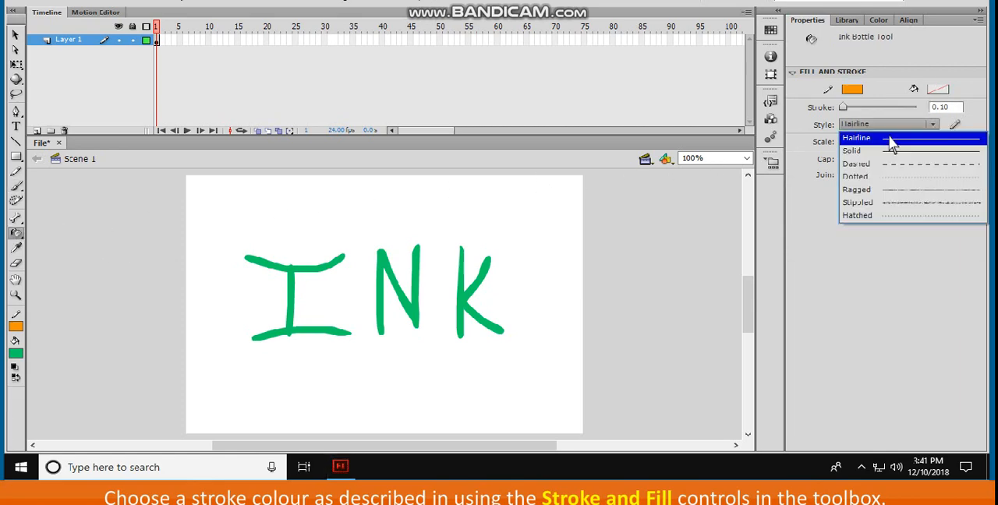
Set the Ink Bottle stroke style to Solid and outline the green letters I, N and K in orange
{"action": "left_click", "coordinate": [893, 152]}
{"action": "left_click", "coordinate": [299, 263]}
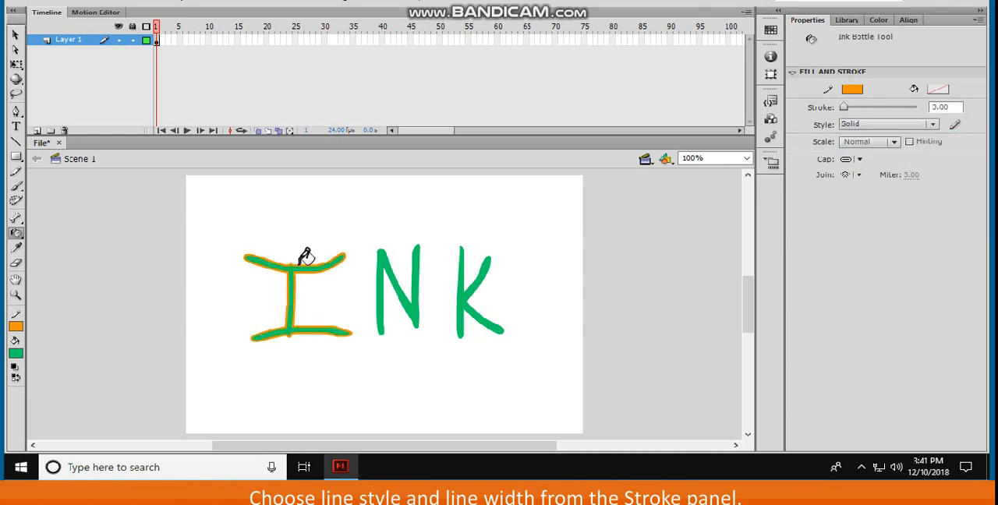
{"action": "left_click", "coordinate": [378, 266]}
{"action": "left_click", "coordinate": [460, 259]}
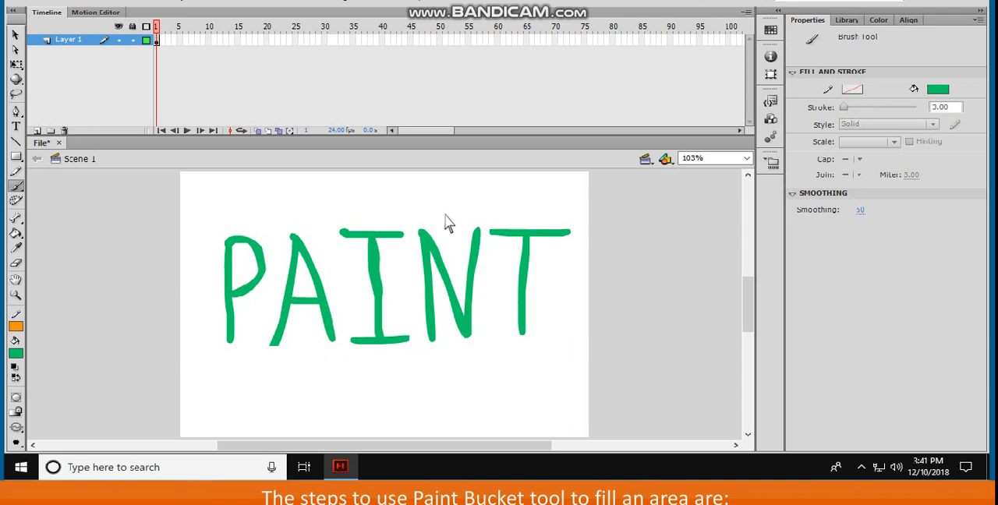
Fill the enclosed areas of the letters P and A with brown #663300 using the Paint Bucket with Close Medium Gaps
{"action": "left_click", "coordinate": [16, 233]}
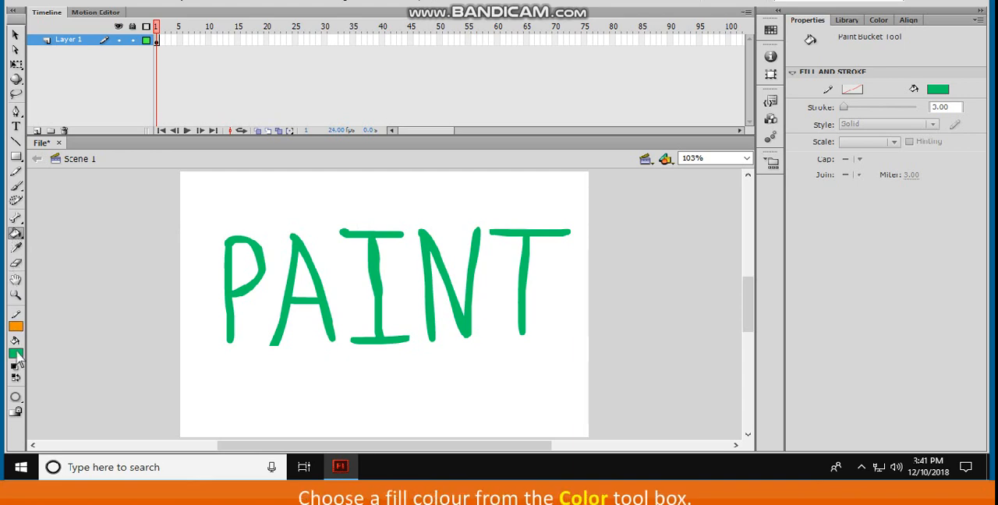
{"action": "left_click", "coordinate": [16, 355]}
{"action": "left_click", "coordinate": [190, 221]}
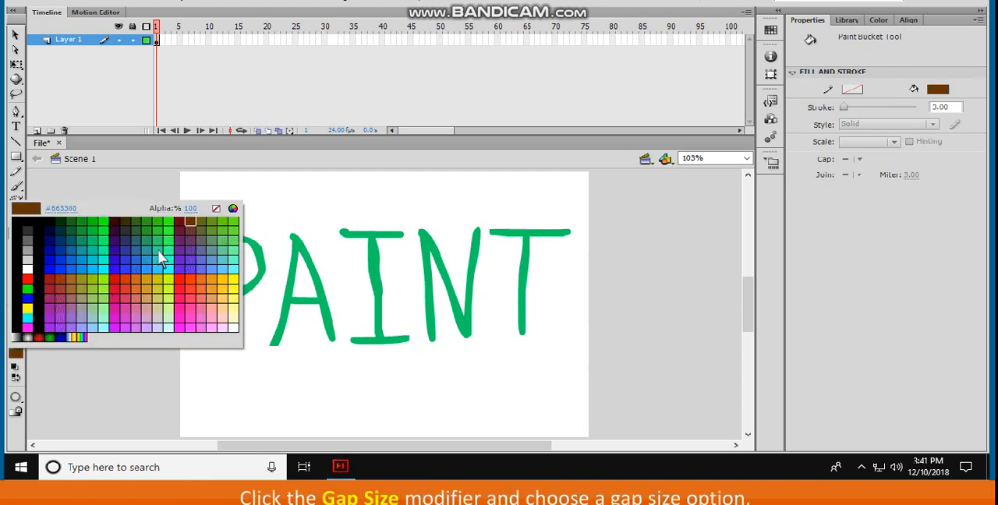
{"action": "left_click", "coordinate": [15, 397]}
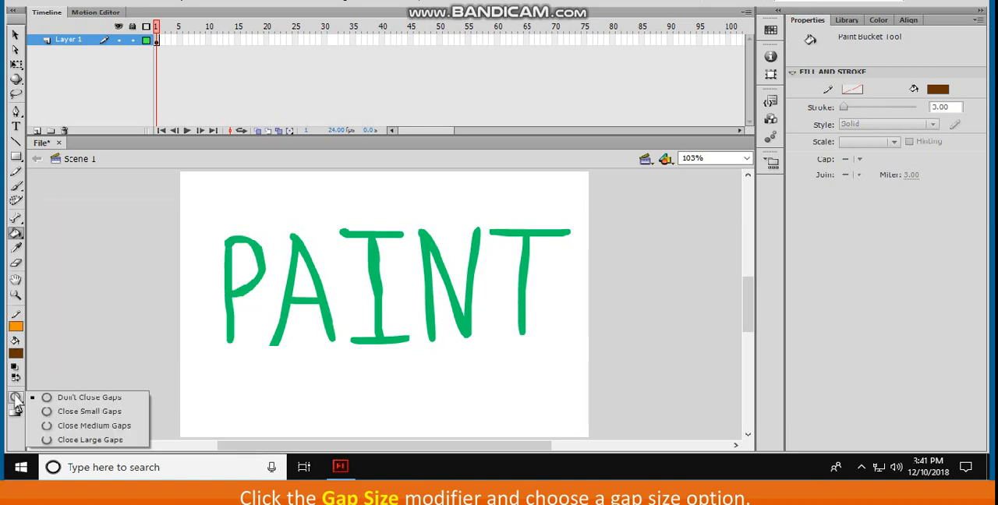
{"action": "left_click", "coordinate": [83, 428]}
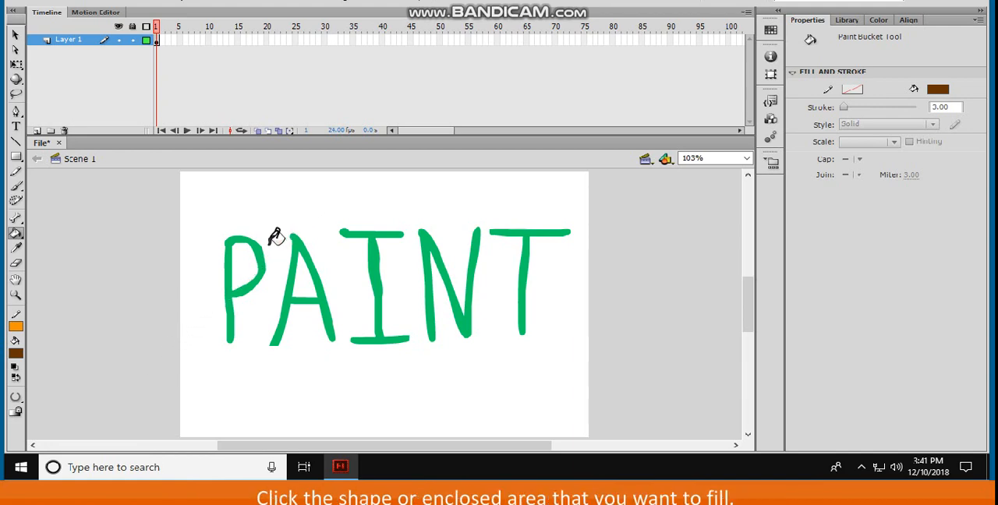
{"action": "left_click", "coordinate": [248, 262]}
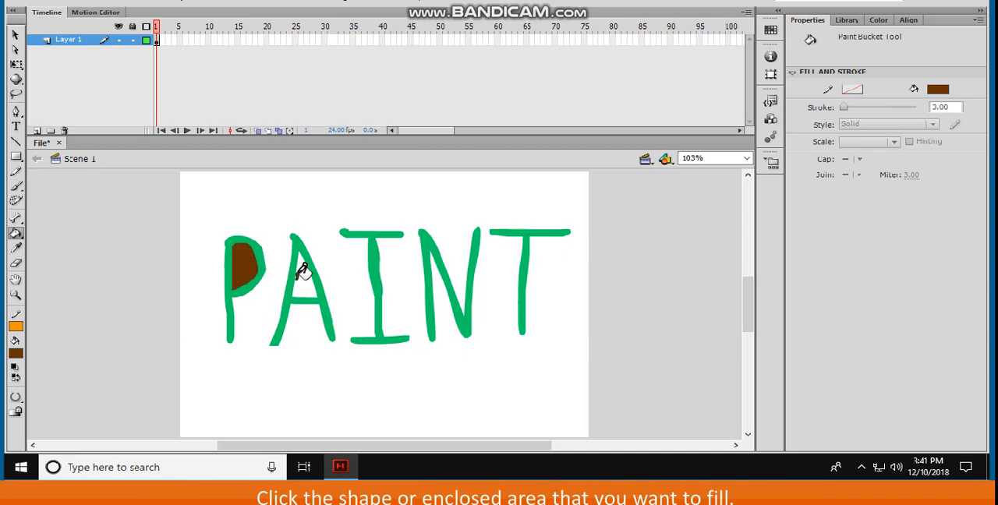
{"action": "left_click", "coordinate": [304, 272]}
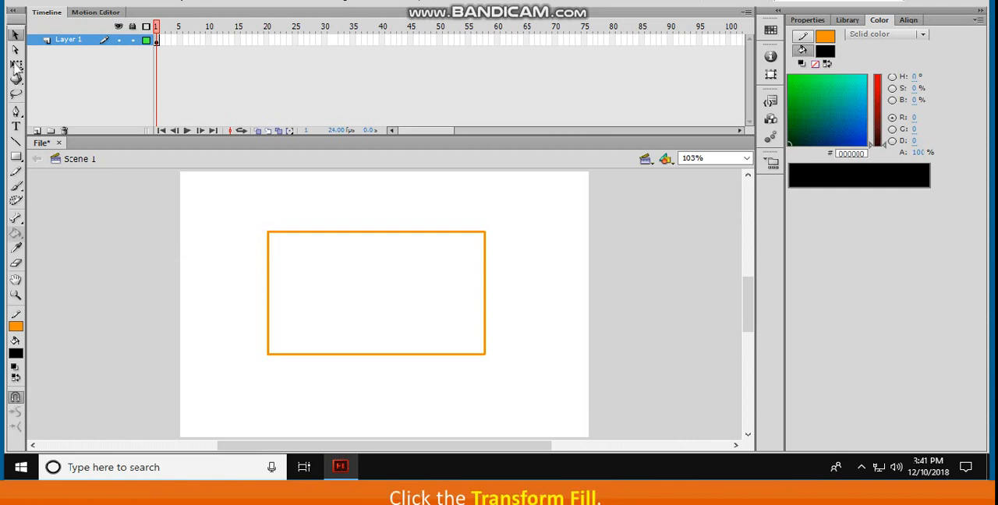
Select the orange rectangle outline with the Free Transform tool and fill its interior with a linear gradient using the Paint Bucket
{"action": "left_click", "coordinate": [16, 66]}
{"action": "left_click_drag", "start_coordinate": [340, 270], "coordinate": [496, 357]}
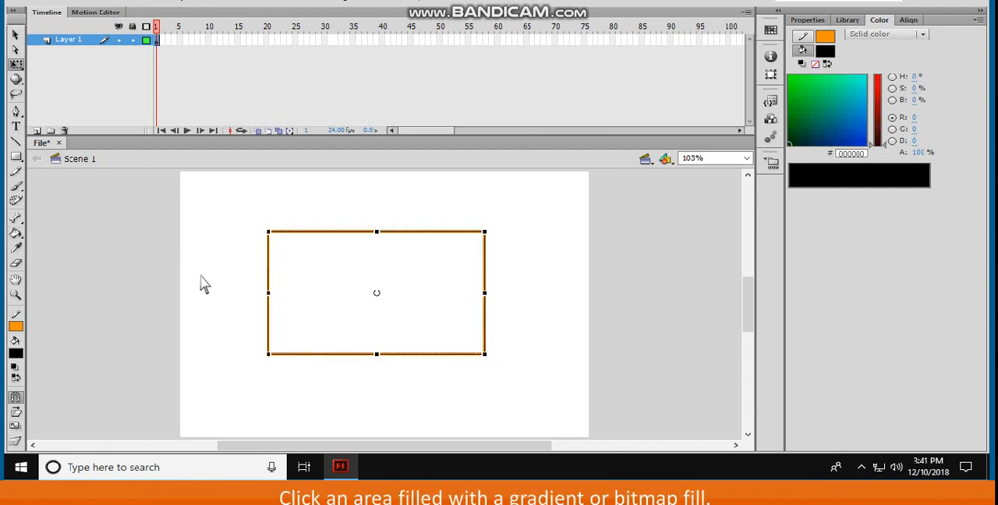
{"action": "left_click", "coordinate": [16, 232]}
{"action": "left_click", "coordinate": [923, 35]}
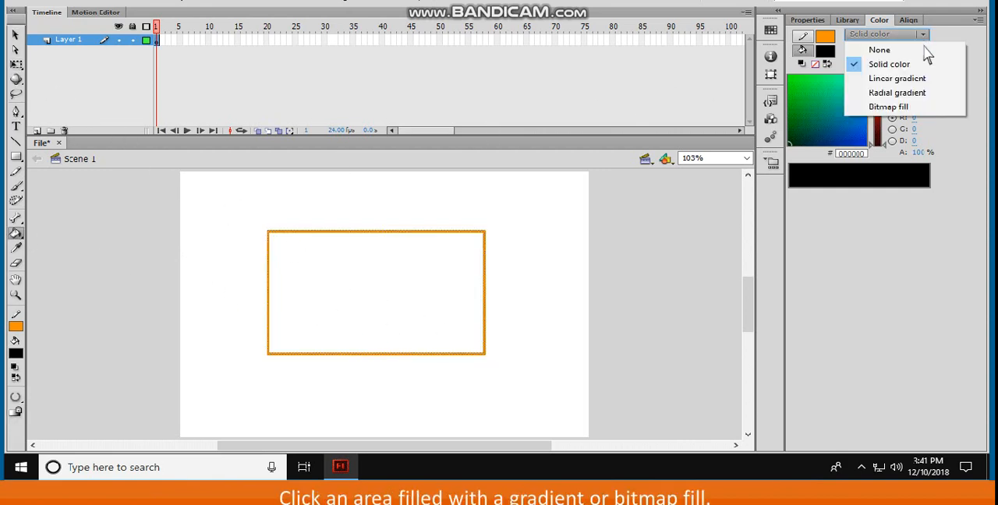
{"action": "left_click", "coordinate": [926, 84]}
{"action": "left_click", "coordinate": [399, 284]}
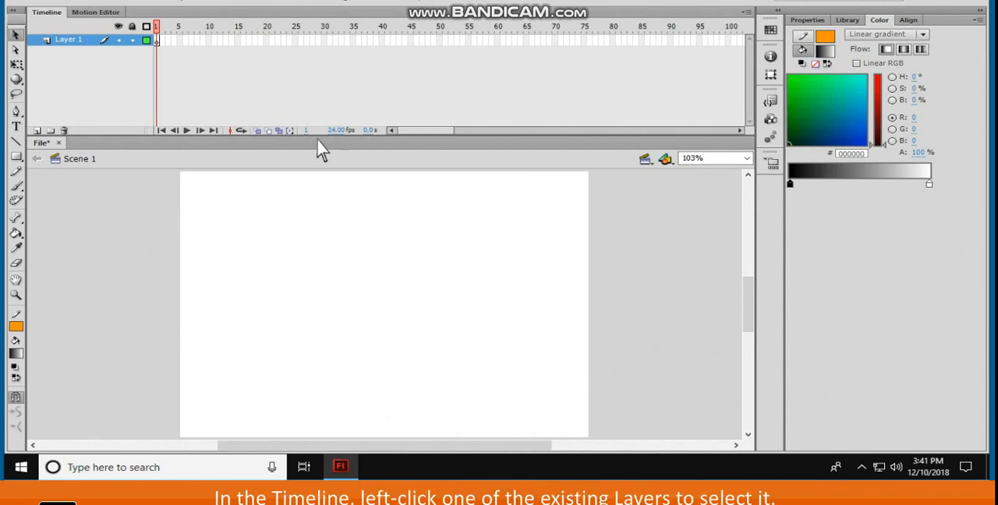
Insert a new layer above the existing layer in the timeline
{"action": "left_click", "coordinate": [74, 39]}
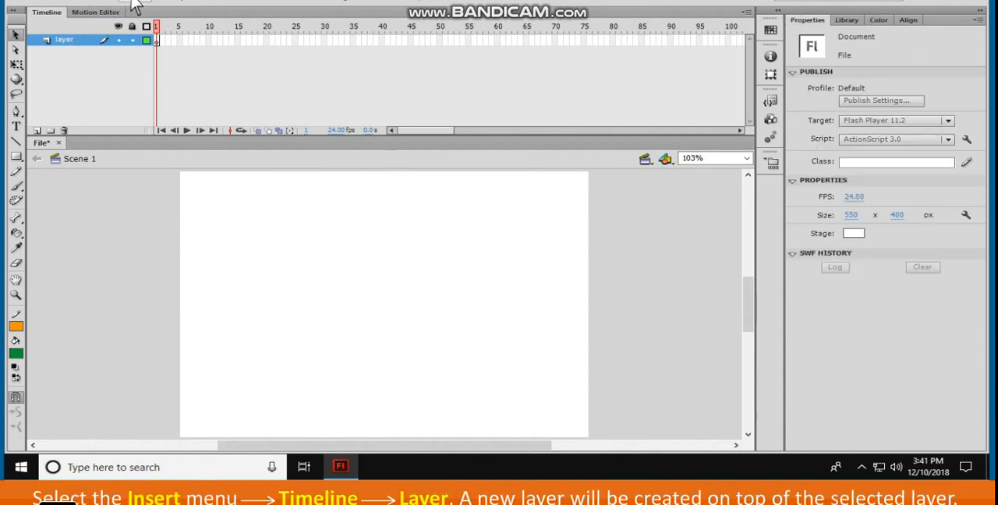
{"action": "left_click", "coordinate": [135, 6]}
{"action": "mouse_move", "coordinate": [175, 78]}
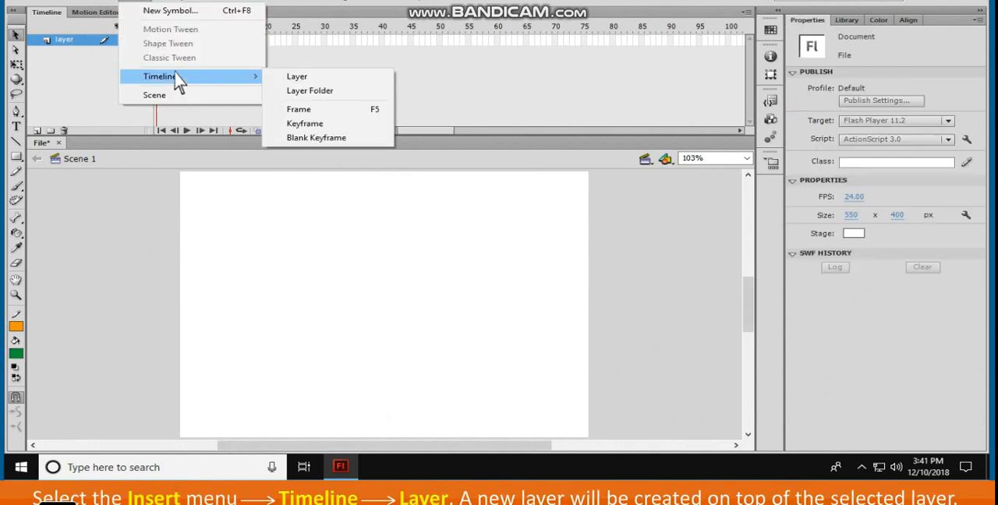
{"action": "left_click", "coordinate": [298, 77]}
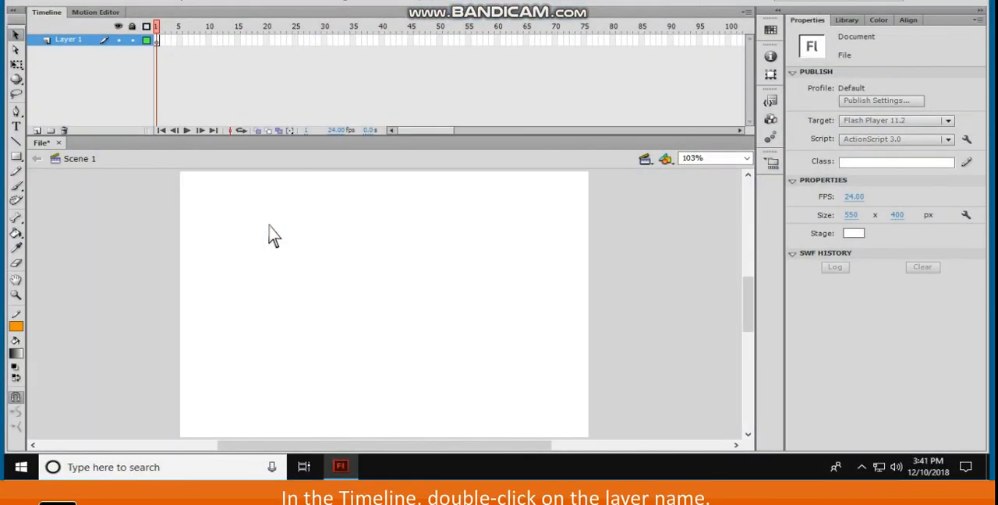
Rename Layer 1 in the timeline as Box
{"action": "double_click", "coordinate": [81, 43]}
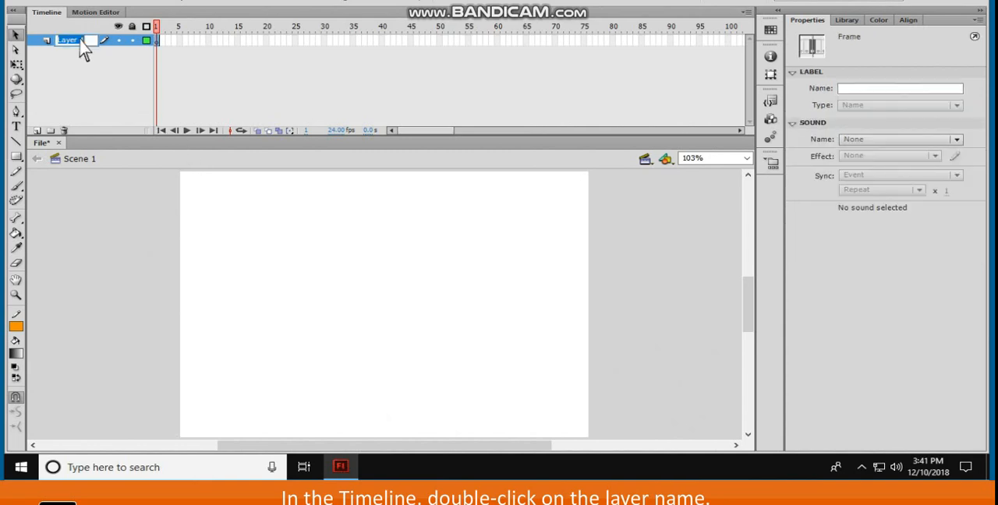
{"action": "type", "text": "Box"}
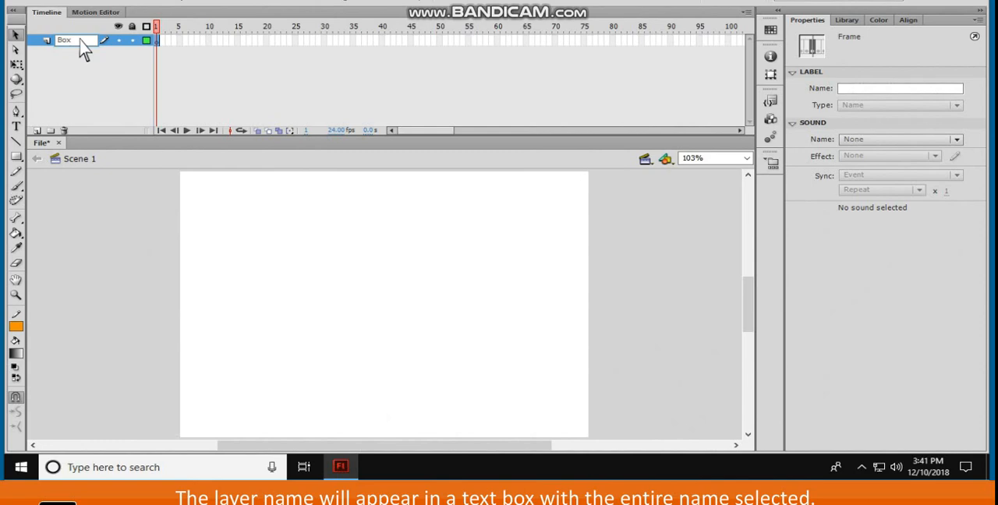
{"action": "key", "text": "Return"}
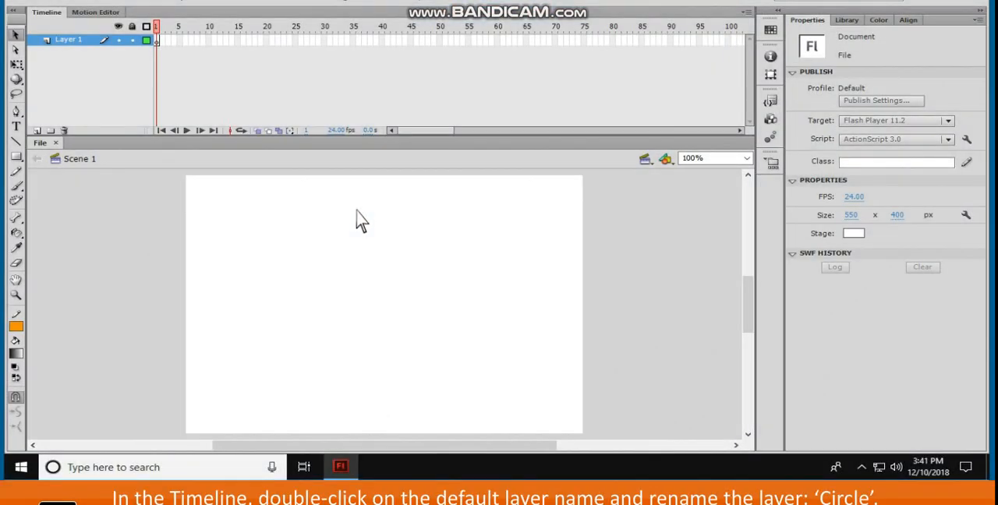
Rename the default layer in the timeline as Circle
{"action": "double_click", "coordinate": [74, 40]}
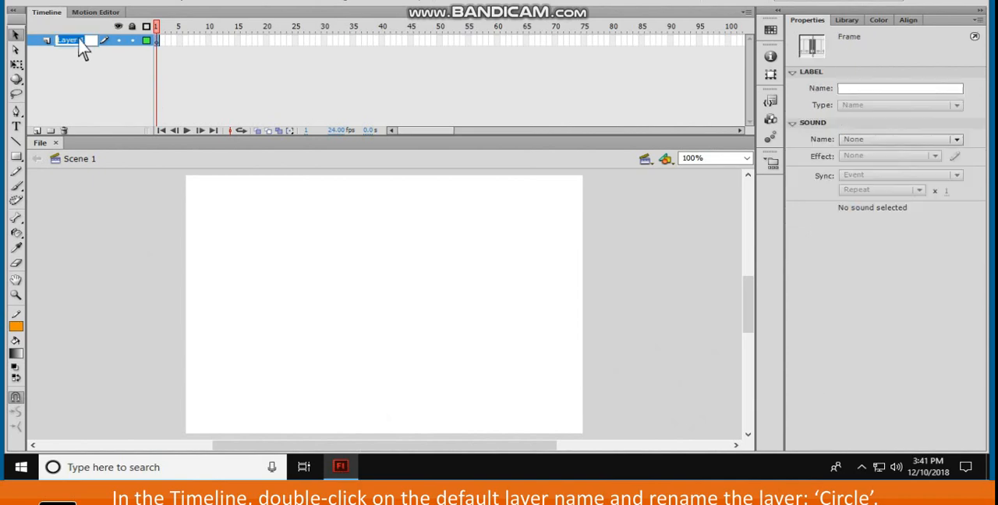
{"action": "type", "text": "Circle"}
{"action": "key", "text": "Return"}
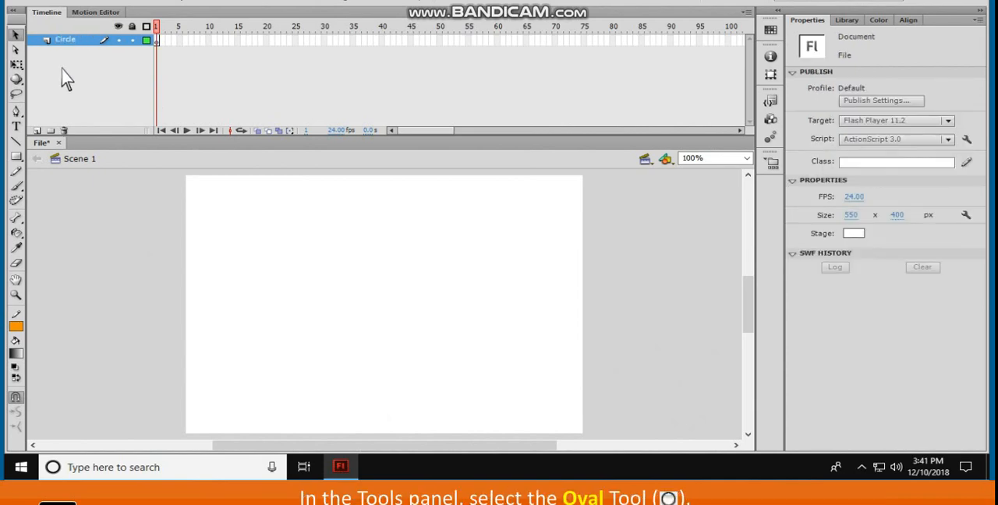
Draw an oval with green #009933 fill near the middle of the stage on the Circle layer
{"action": "left_click", "coordinate": [15, 156]}
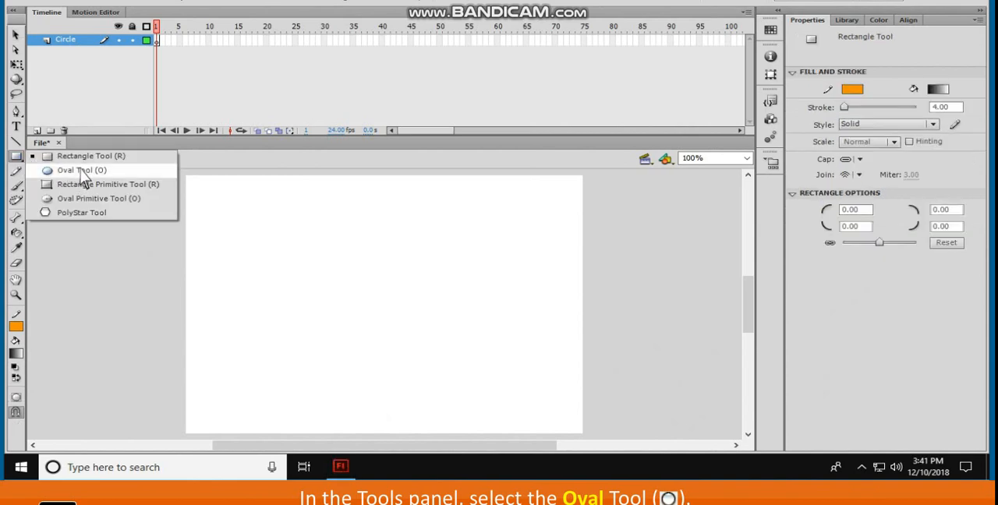
{"action": "left_click", "coordinate": [78, 170]}
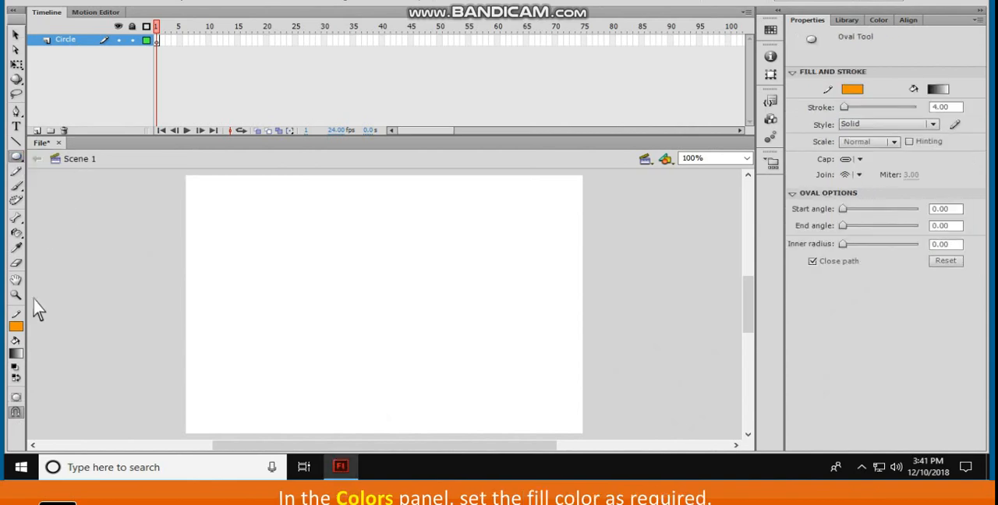
{"action": "left_click", "coordinate": [16, 327]}
{"action": "left_click", "coordinate": [81, 230]}
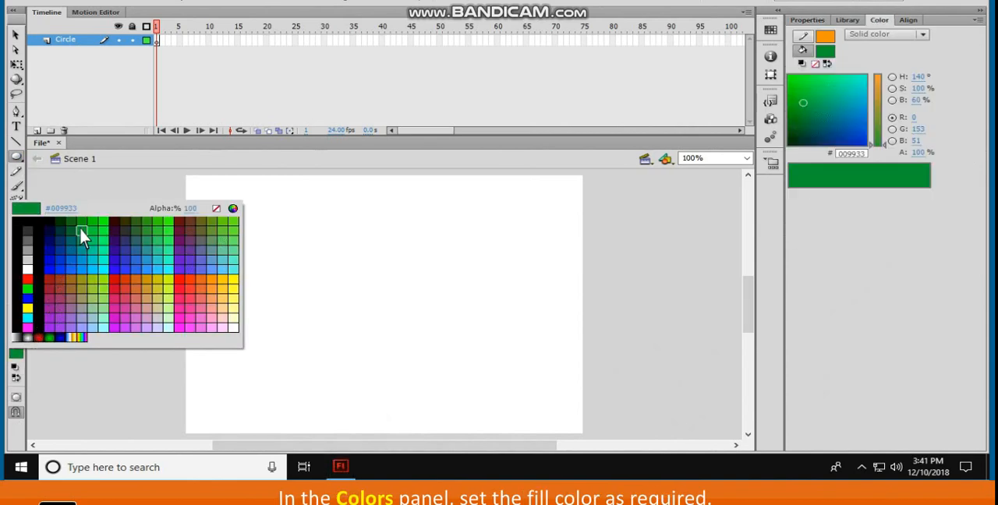
{"action": "left_click_drag", "start_coordinate": [343, 298], "coordinate": [398, 329]}
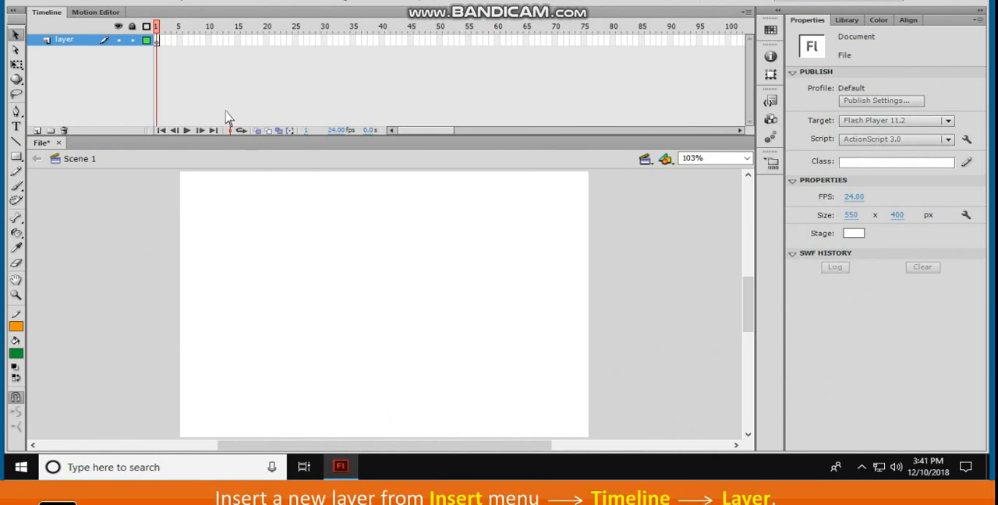
Insert a new layer above the layer named "layer" in the timeline
{"action": "left_click", "coordinate": [134, 2]}
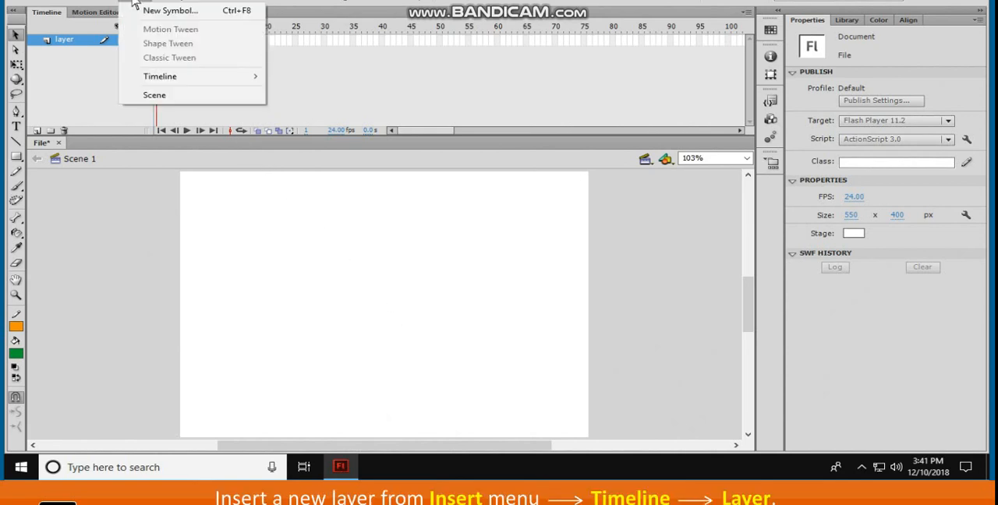
{"action": "mouse_move", "coordinate": [241, 78]}
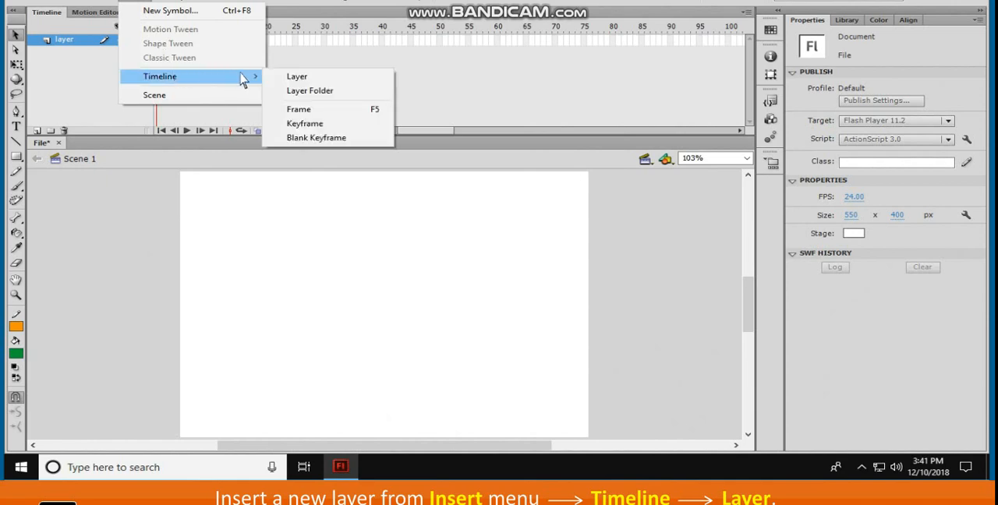
{"action": "left_click", "coordinate": [314, 78]}
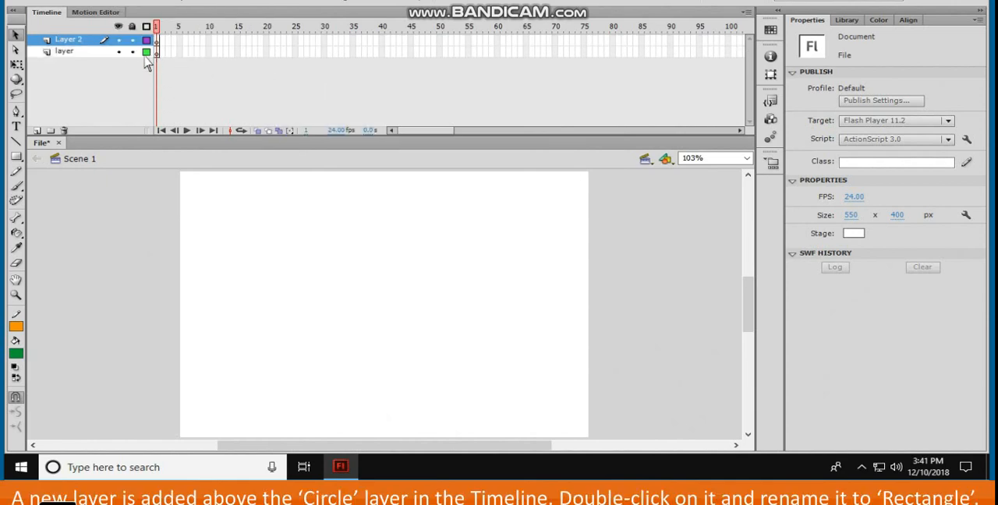
Rename the lower layer as Circle and the newly added upper layer as Rectangle
{"action": "double_click", "coordinate": [78, 52]}
{"action": "type", "text": "Circle"}
{"action": "key", "text": "Return"}
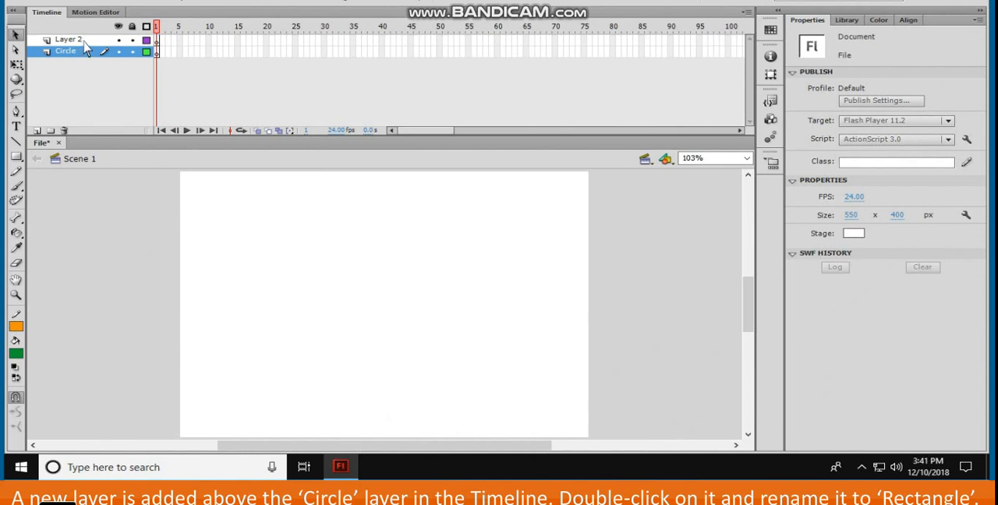
{"action": "left_click", "coordinate": [88, 41]}
{"action": "double_click", "coordinate": [87, 42]}
{"action": "type", "text": "Rectangle"}
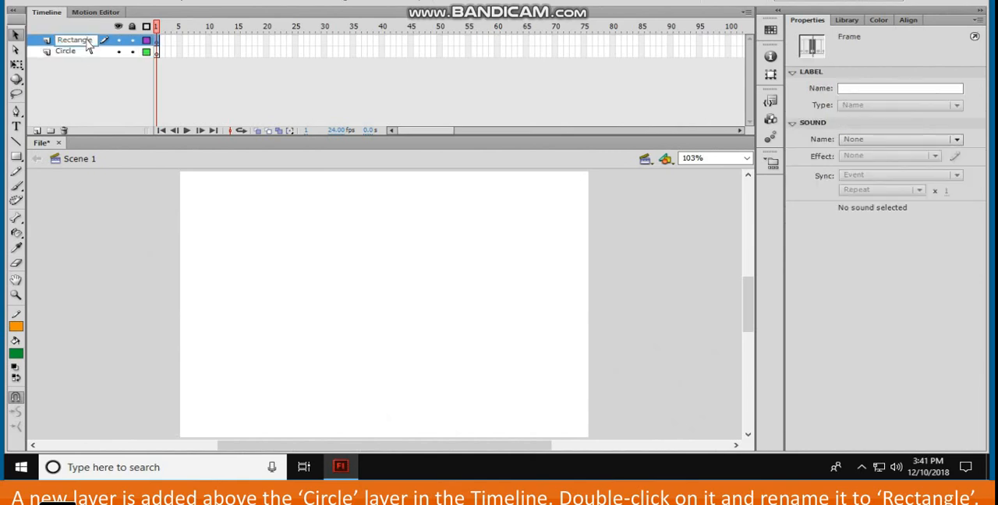
{"action": "key", "text": "Return"}
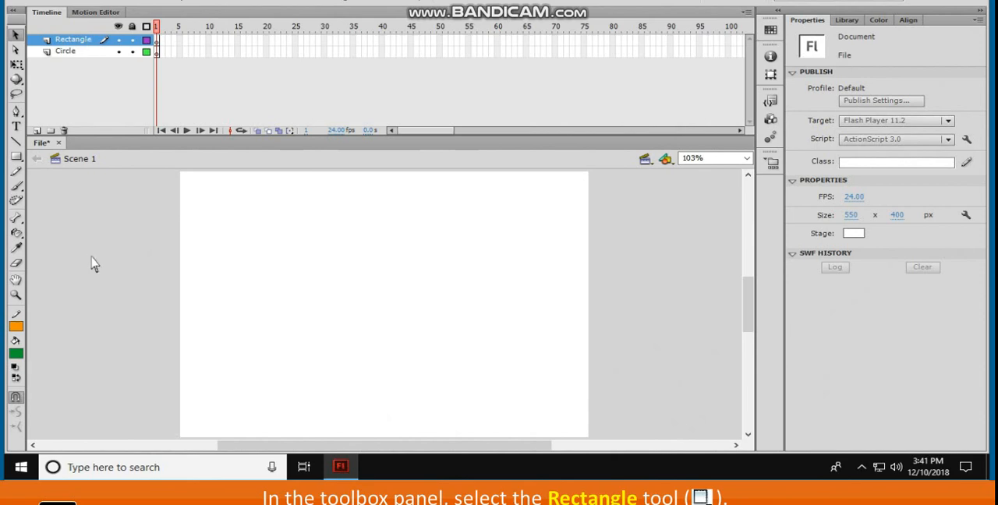
Draw a cyan-filled rectangle in the left half of the stage on the Rectangle layer
{"action": "left_click", "coordinate": [16, 157]}
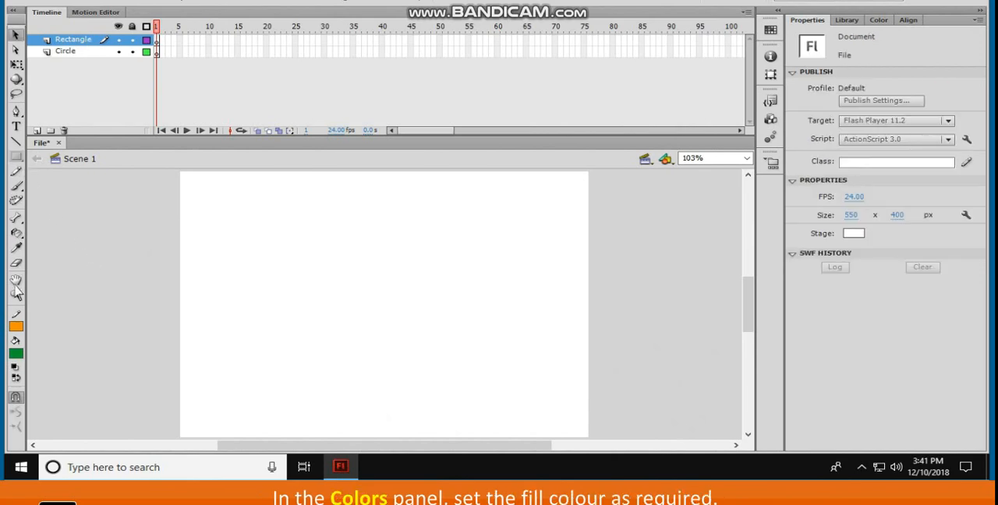
{"action": "left_click", "coordinate": [15, 353]}
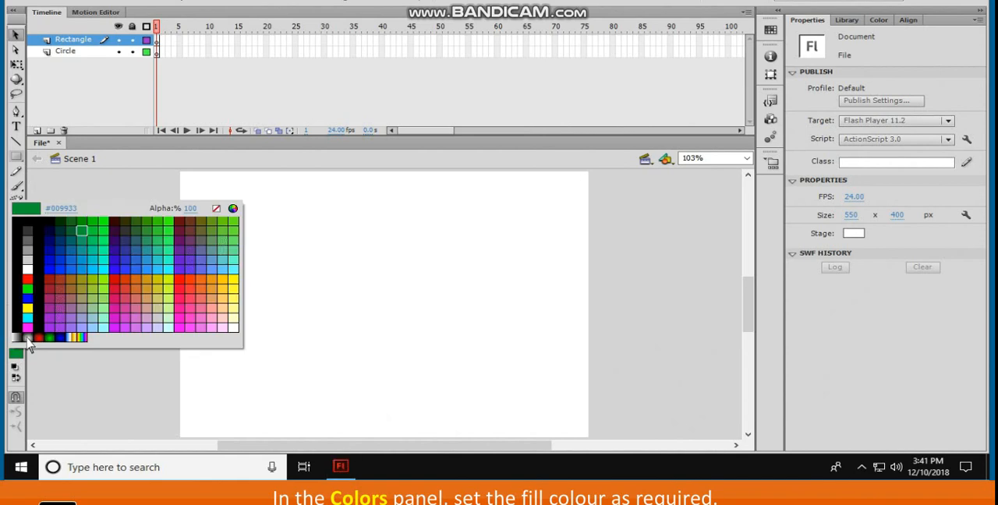
{"action": "left_click", "coordinate": [94, 265]}
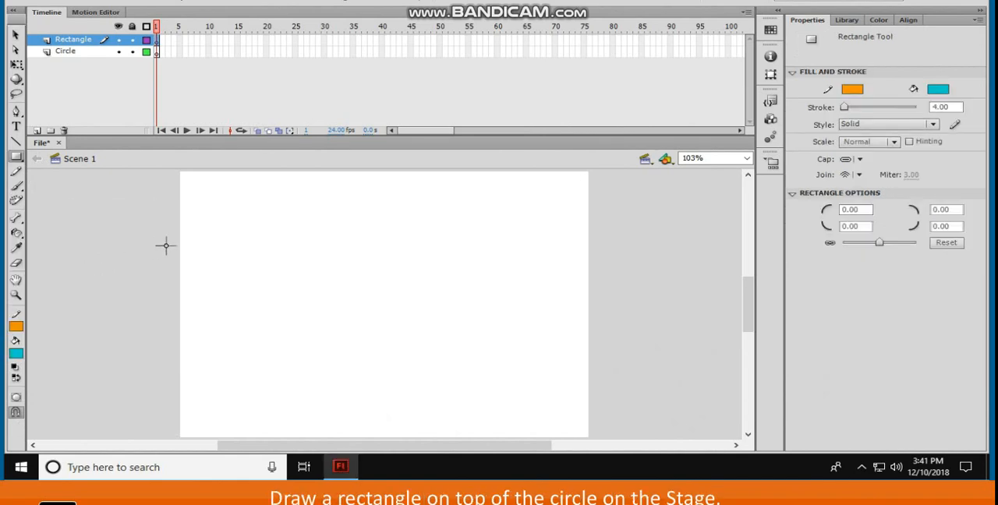
{"action": "left_click_drag", "start_coordinate": [276, 228], "coordinate": [359, 328]}
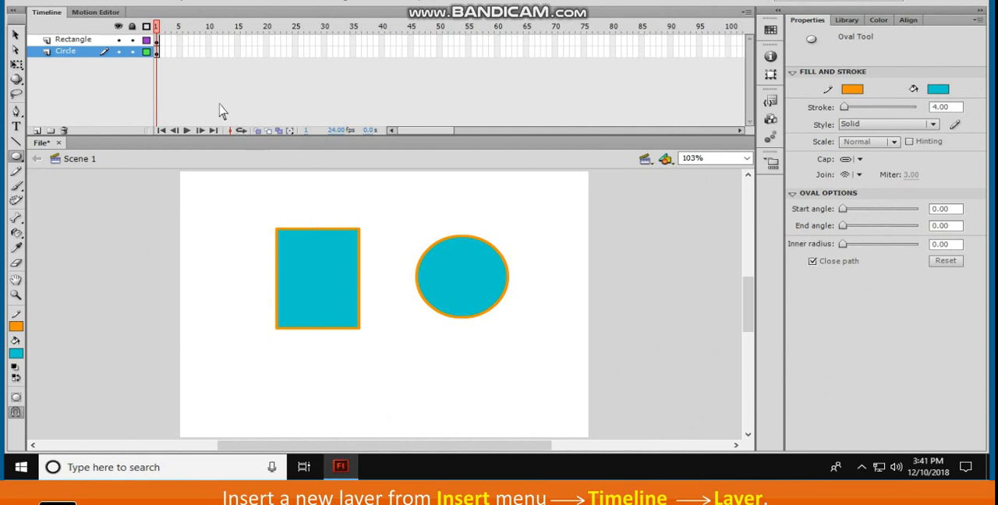
Insert a new layer directly above the Circle layer in the timeline and rename it as Polygon
{"action": "left_click", "coordinate": [137, 2]}
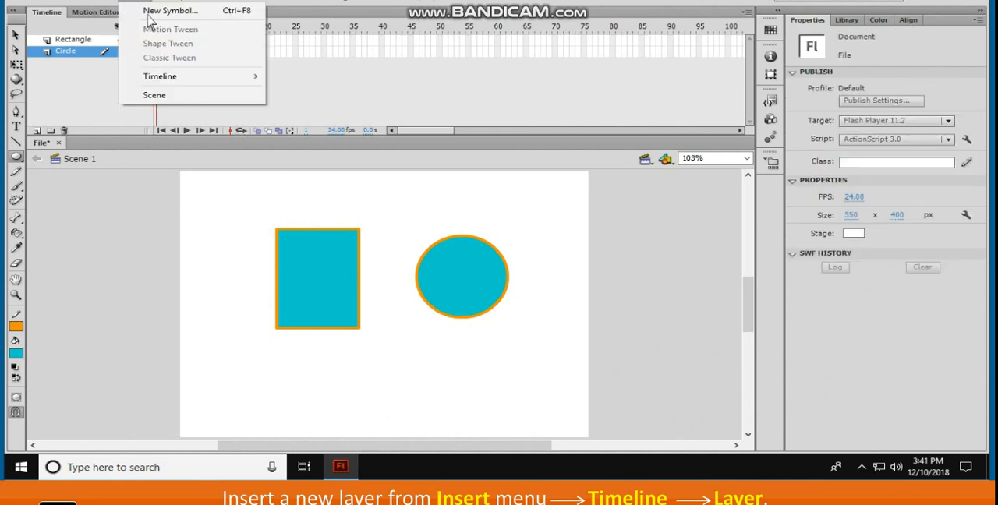
{"action": "mouse_move", "coordinate": [221, 78]}
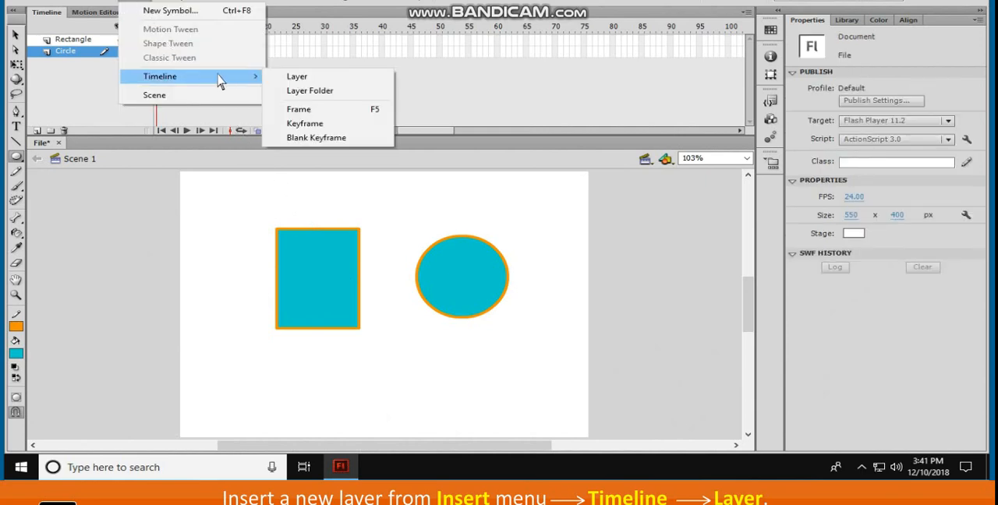
{"action": "left_click", "coordinate": [297, 77]}
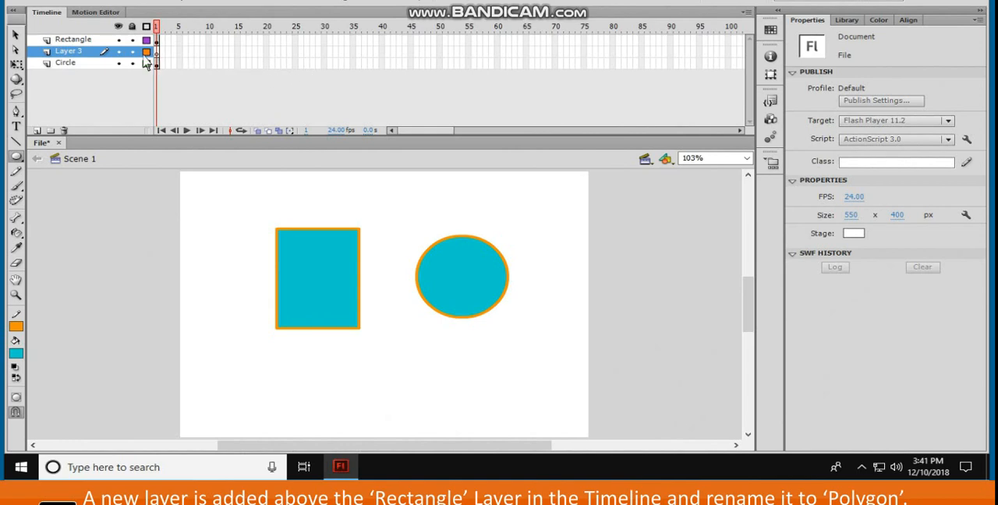
{"action": "double_click", "coordinate": [69, 51]}
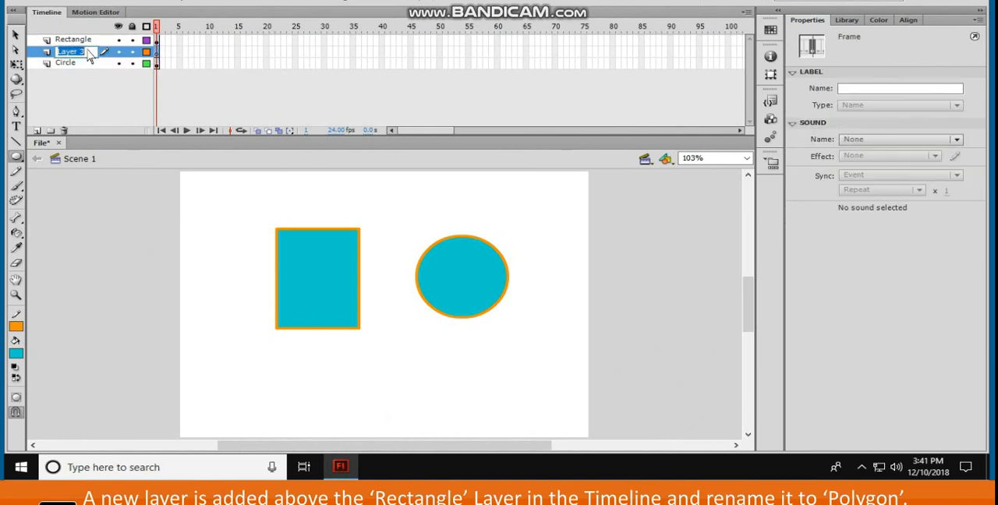
{"action": "type", "text": "Polygon"}
{"action": "key", "text": "Return"}
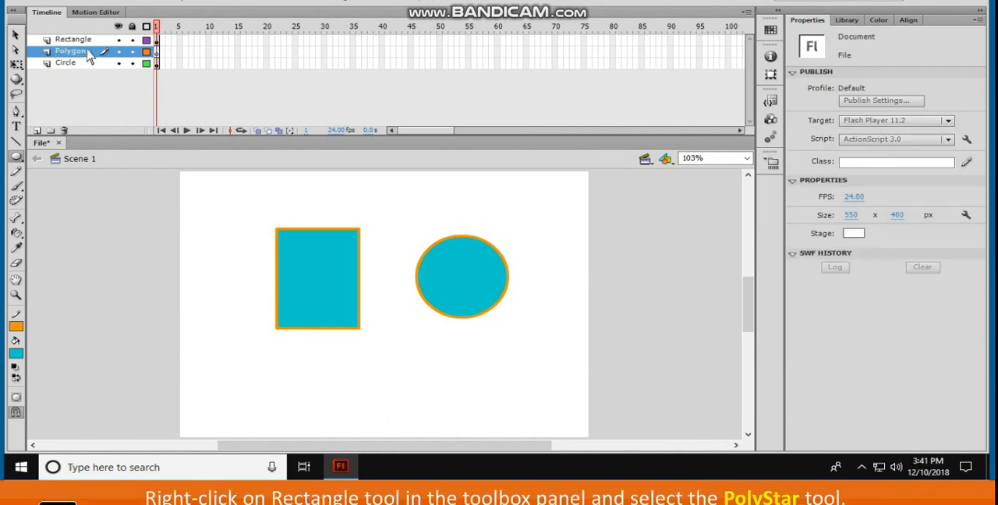
Draw a cyan-filled pentagon with an orange outline on the Polygon layer using the PolyStar tool, and switch to the Selection tool
{"action": "right_click", "coordinate": [16, 157]}
{"action": "left_click", "coordinate": [69, 215]}
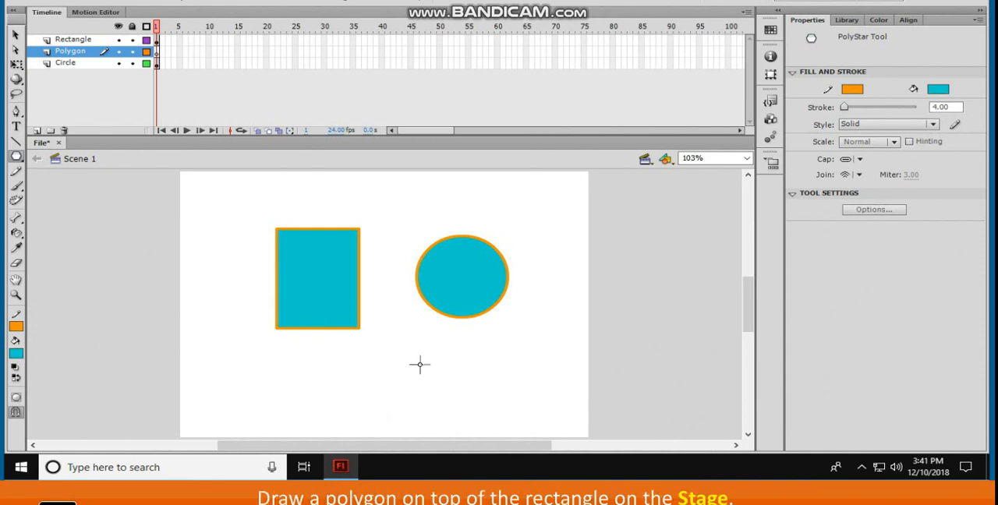
{"action": "left_click_drag", "start_coordinate": [413, 364], "coordinate": [457, 395]}
{"action": "key", "text": "v"}
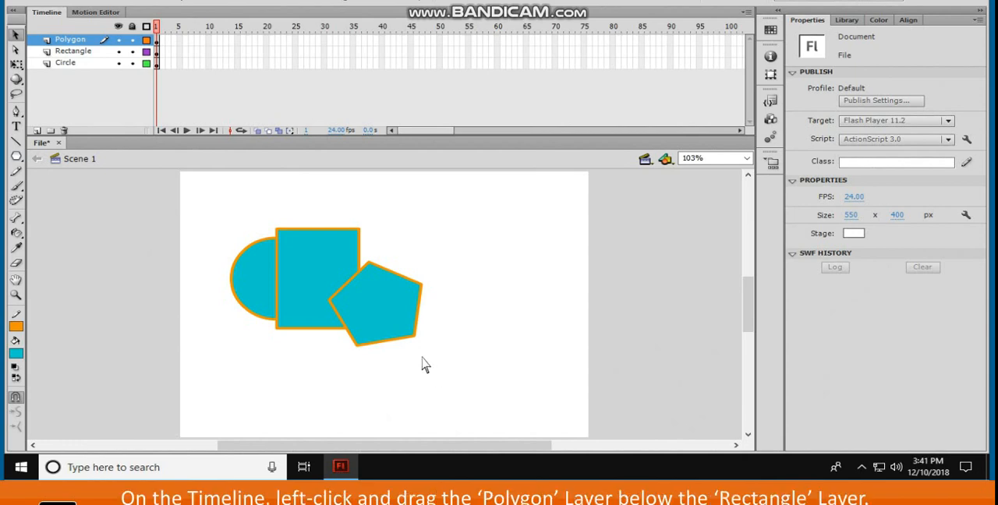
Move the Rectangle layer above the Polygon layer in the timeline, and return the Polygon layer to the top of the stack
{"action": "left_click", "coordinate": [98, 53]}
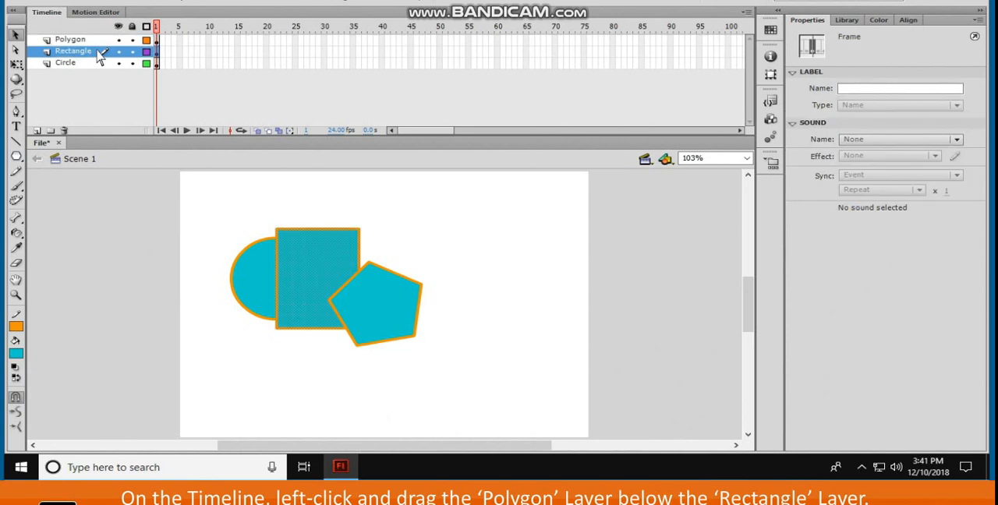
{"action": "left_click_drag", "start_coordinate": [99, 47], "coordinate": [99, 45]}
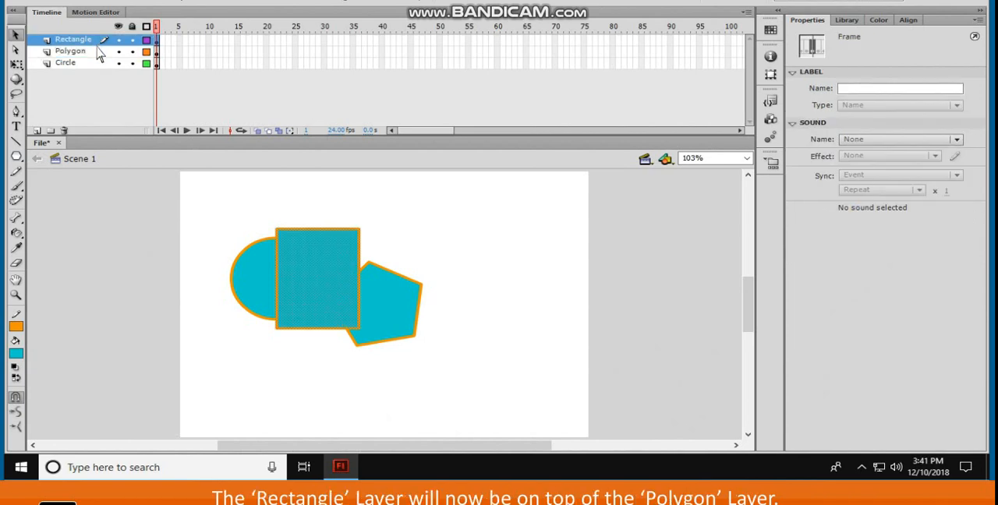
{"action": "left_click", "coordinate": [99, 48]}
{"action": "left_click_drag", "start_coordinate": [99, 48], "coordinate": [99, 43]}
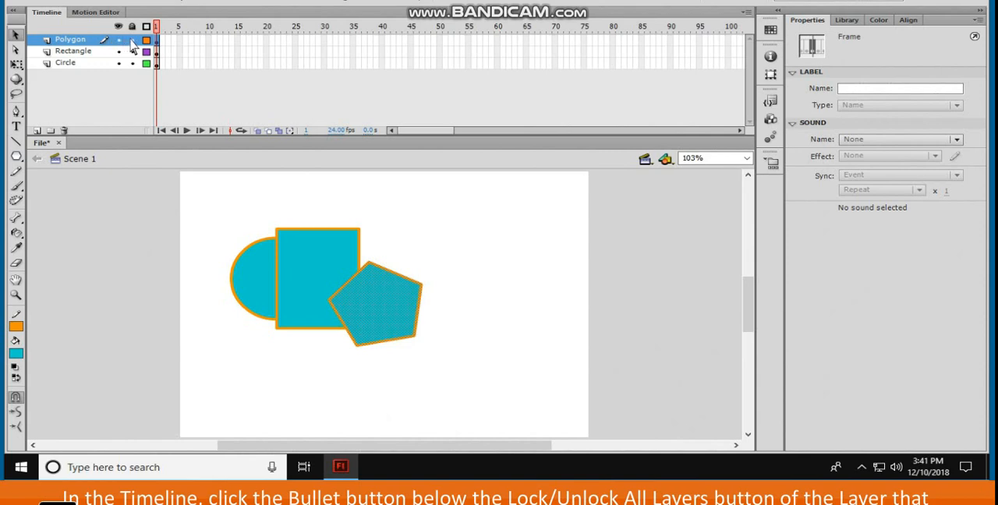
Lock the Polygon, Rectangle and Circle layers one by one, and unlock all layers at once
{"action": "left_click", "coordinate": [132, 40]}
{"action": "left_click", "coordinate": [133, 54]}
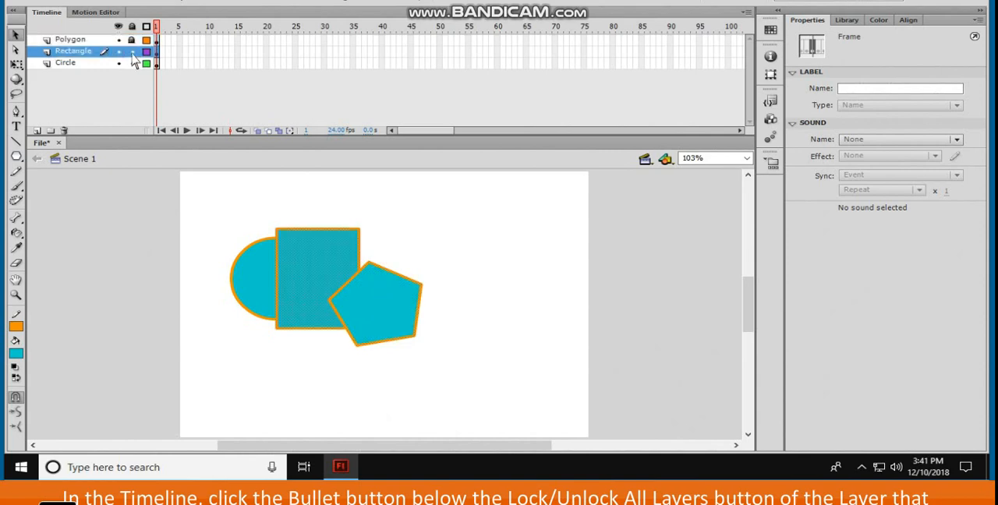
{"action": "left_click", "coordinate": [132, 51]}
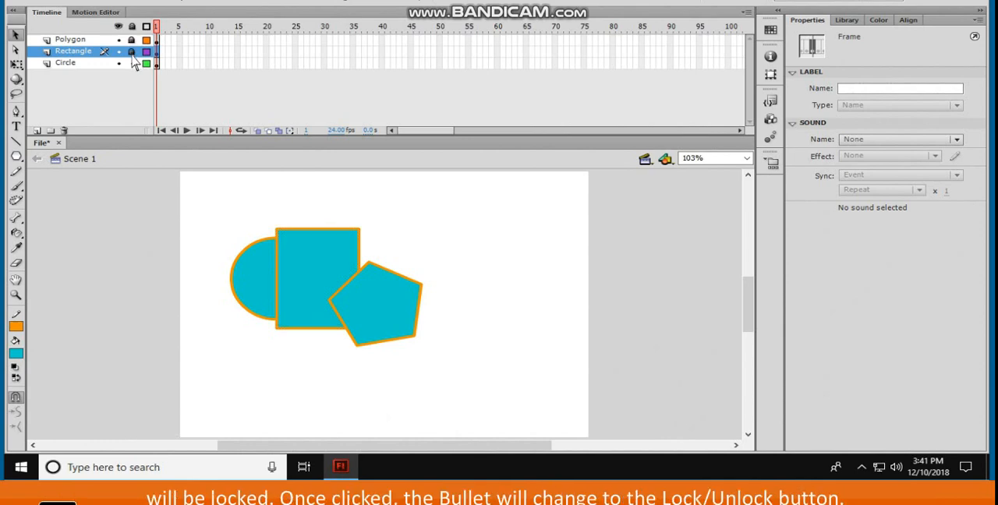
{"action": "left_click", "coordinate": [133, 65]}
{"action": "left_click", "coordinate": [133, 65]}
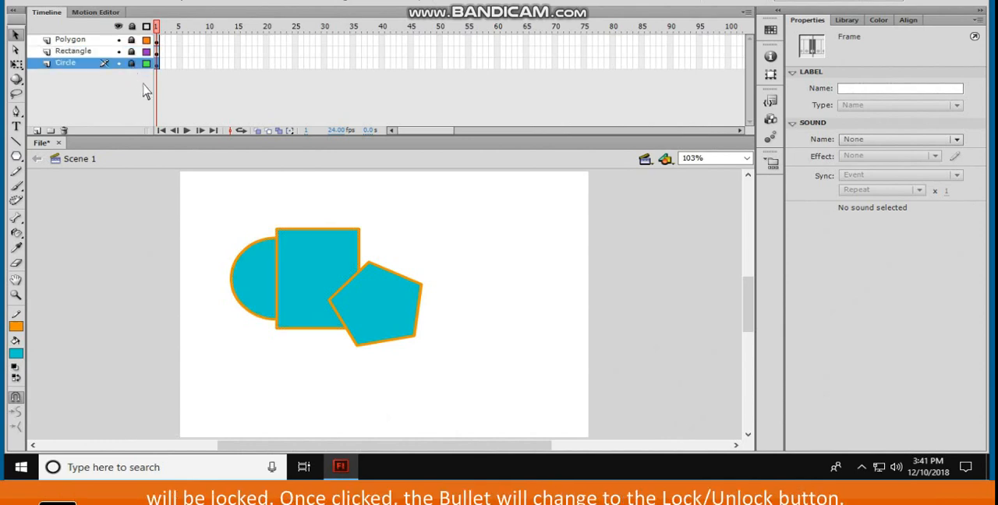
{"action": "left_click", "coordinate": [132, 28]}
{"action": "left_click", "coordinate": [220, 217]}
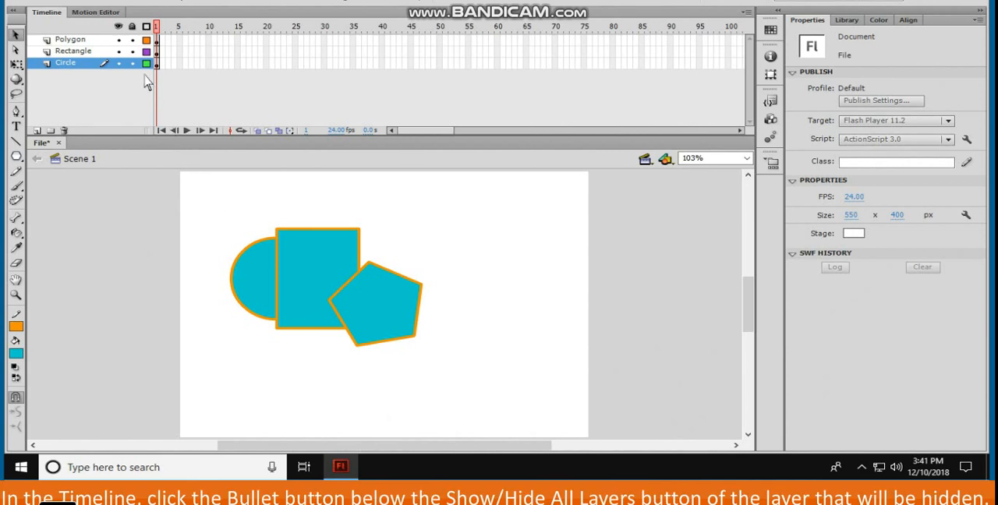
Hide and show all layers at once, and hide and show the Circle layer on its own
{"action": "left_click", "coordinate": [119, 28]}
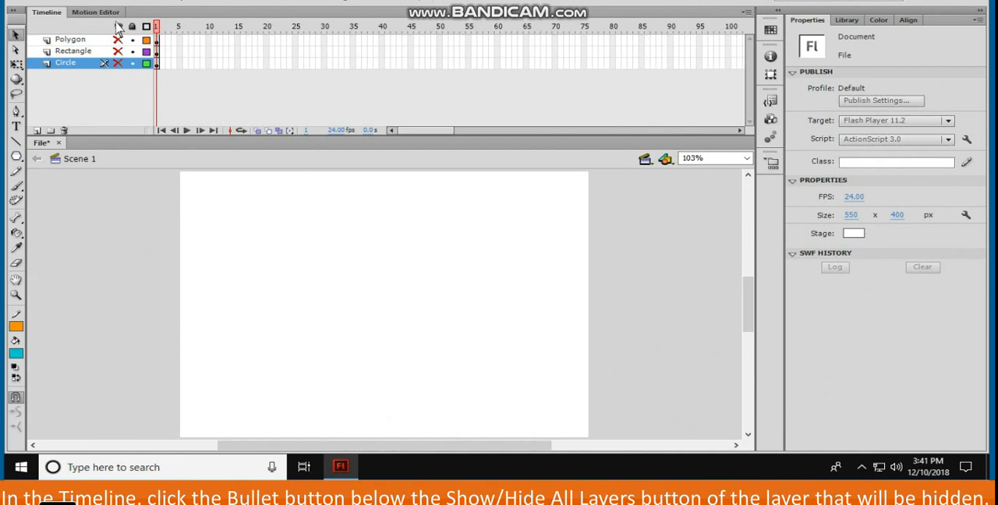
{"action": "left_click", "coordinate": [118, 27]}
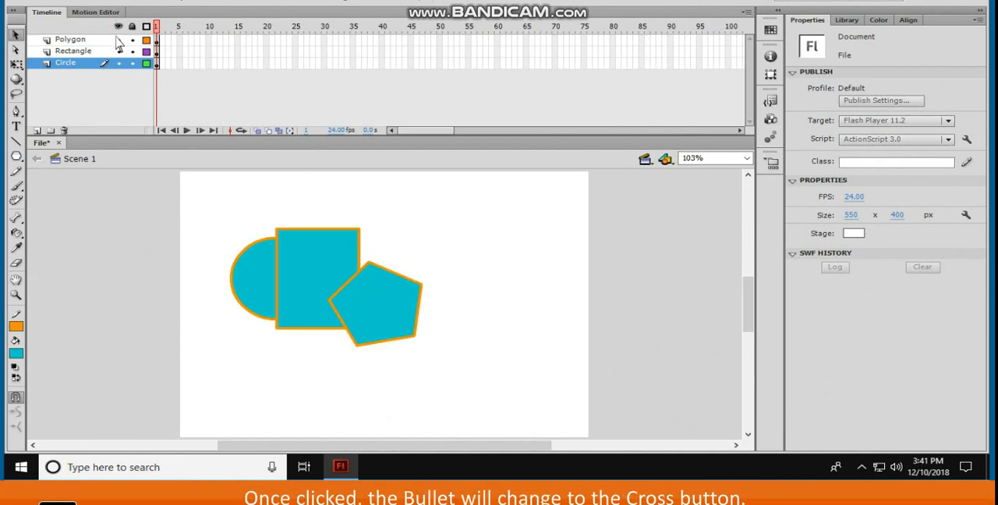
{"action": "left_click", "coordinate": [118, 63]}
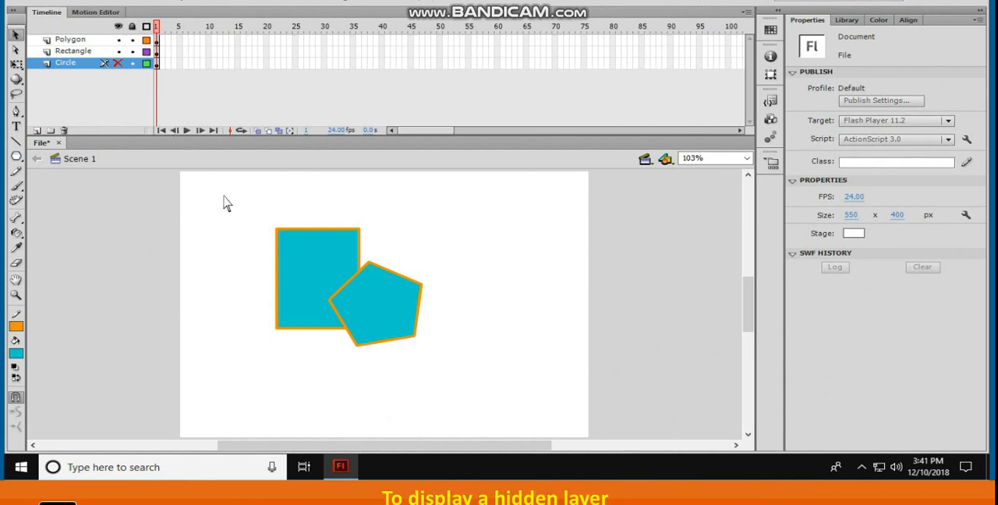
{"action": "left_click", "coordinate": [117, 63]}
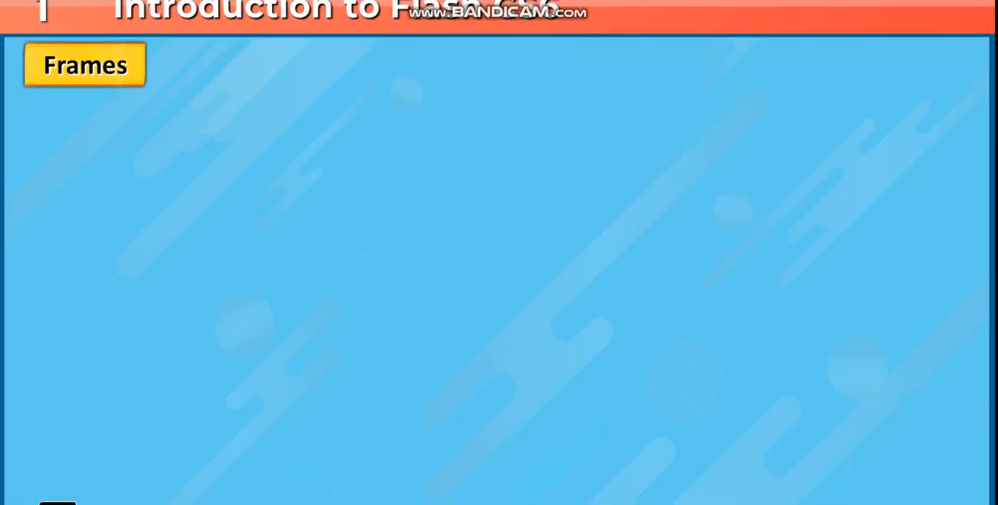